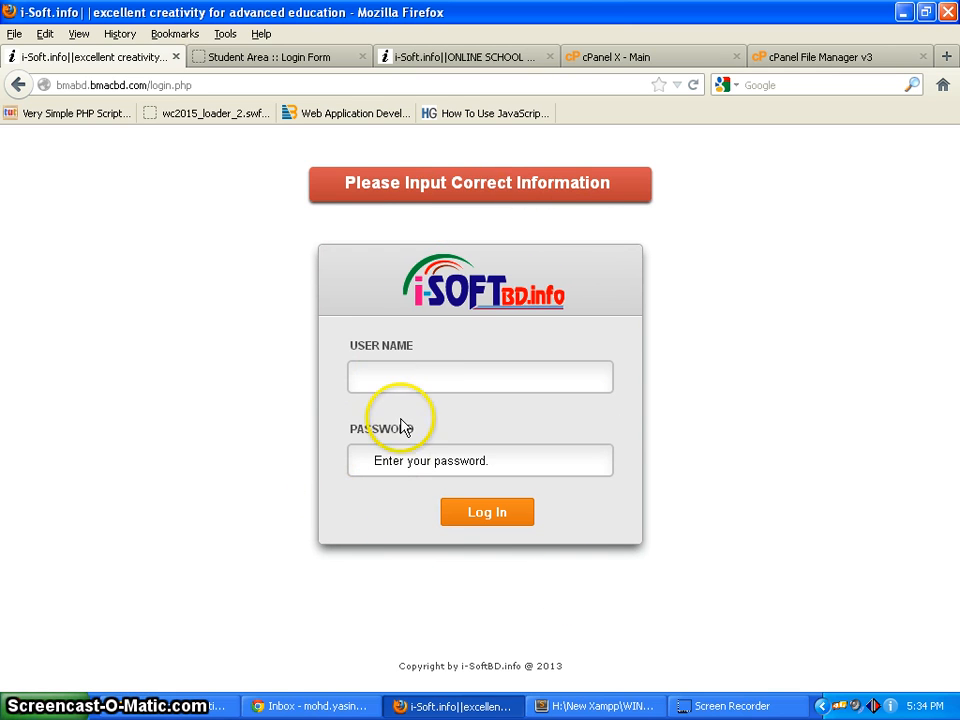
# Step: Log in to the school management system with the saved user name and its stored password
pyautogui.click(410, 376)
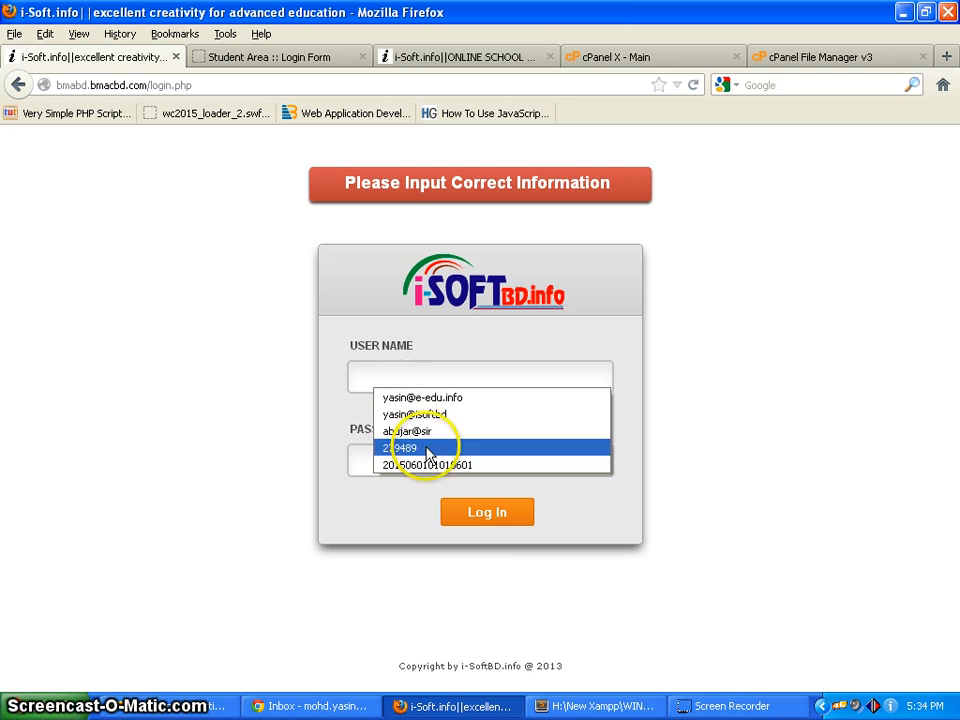
pyautogui.click(424, 448)
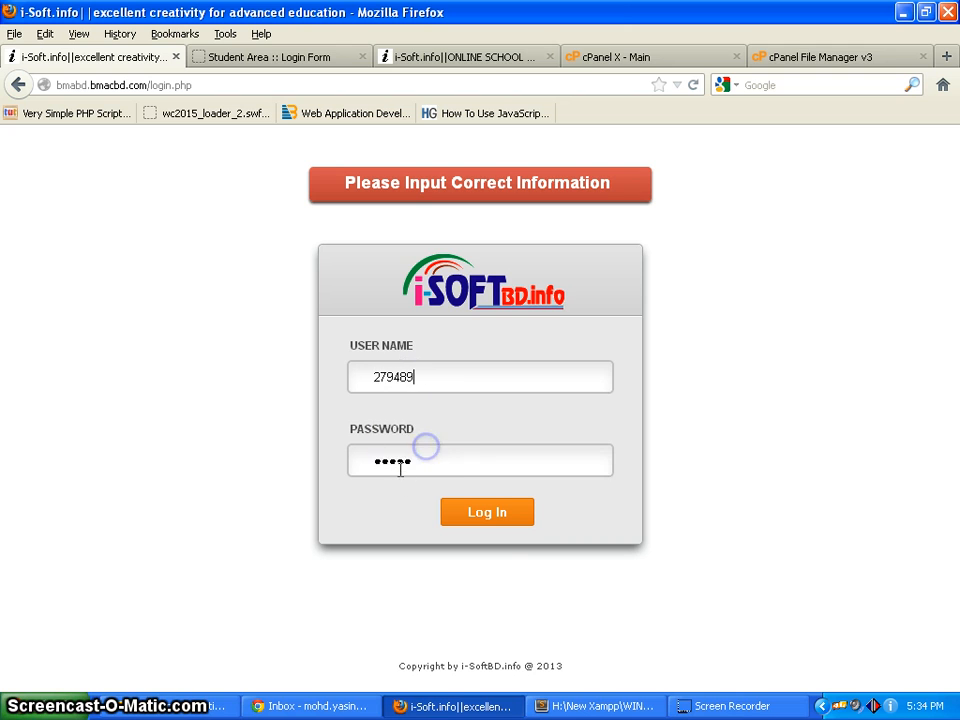
pyautogui.click(487, 513)
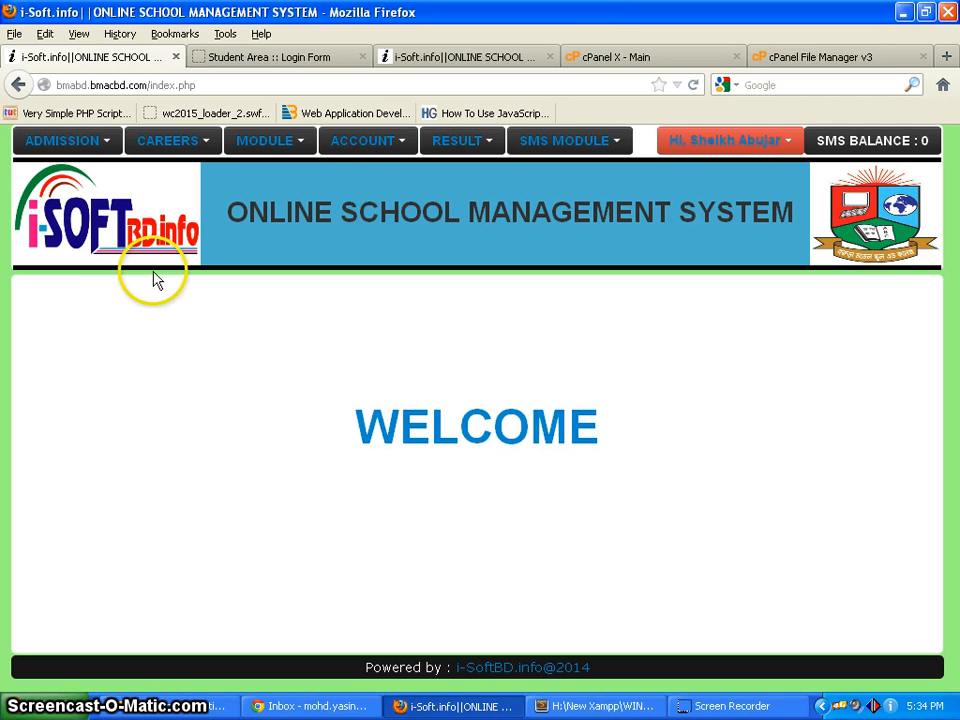
# Step: Review the Admission functions, from candidate lists to single test result, and the Careers candidate list function
pyautogui.click(82, 148)
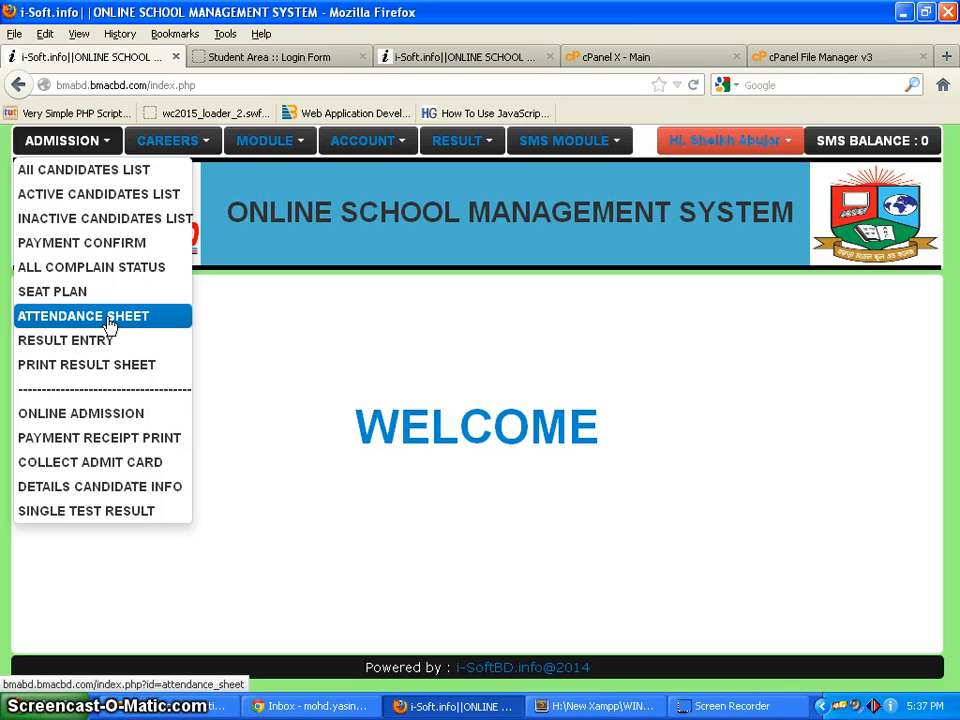
pyautogui.click(60, 322)
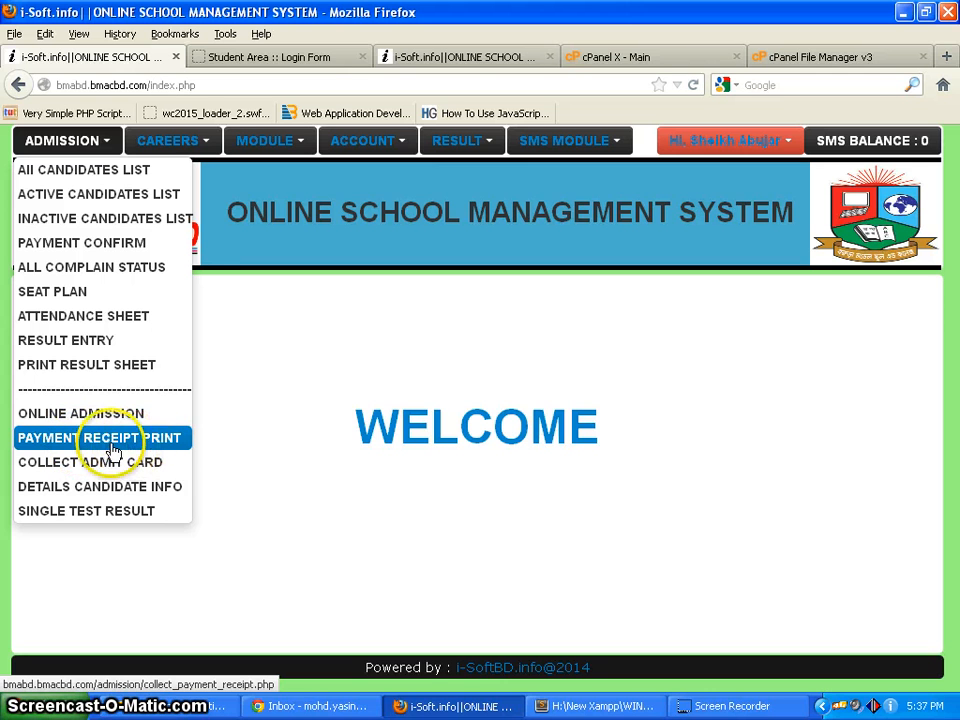
pyautogui.click(174, 441)
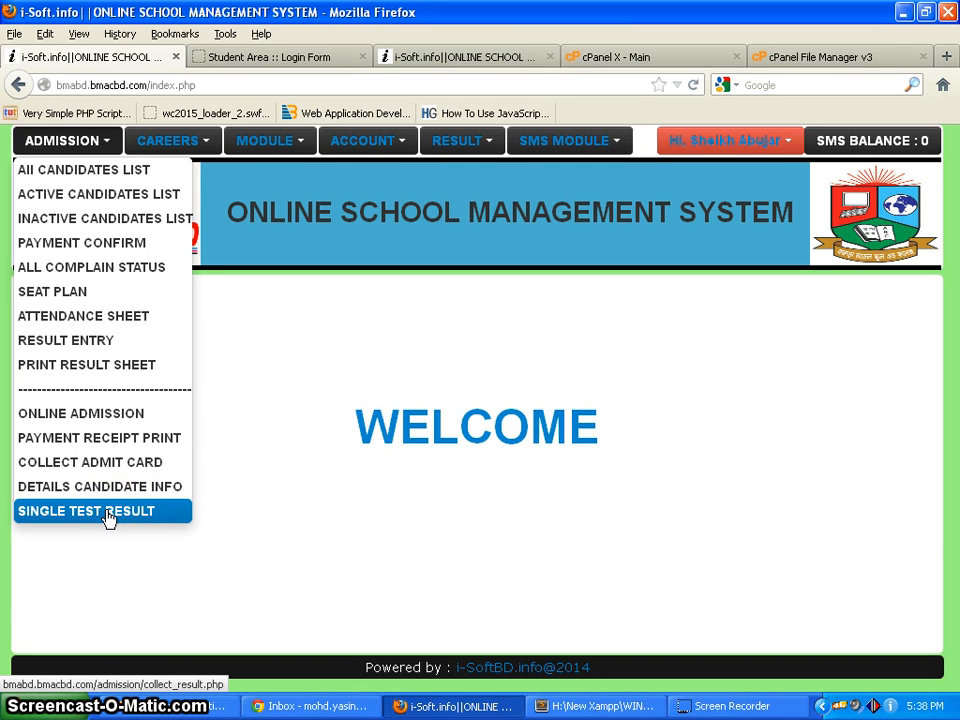
pyautogui.click(176, 142)
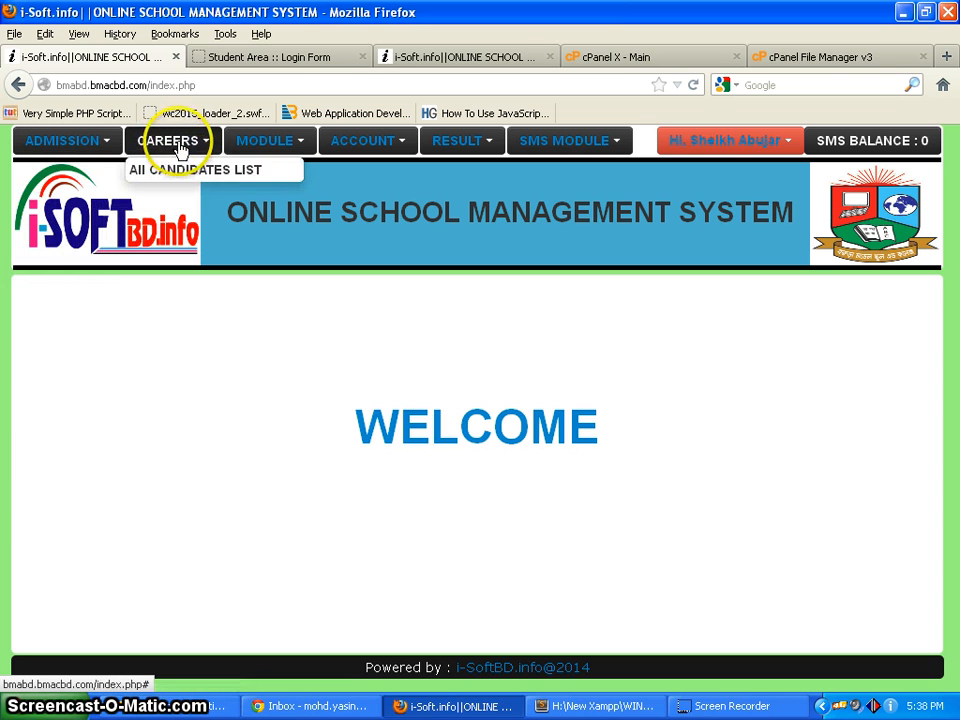
pyautogui.click(179, 147)
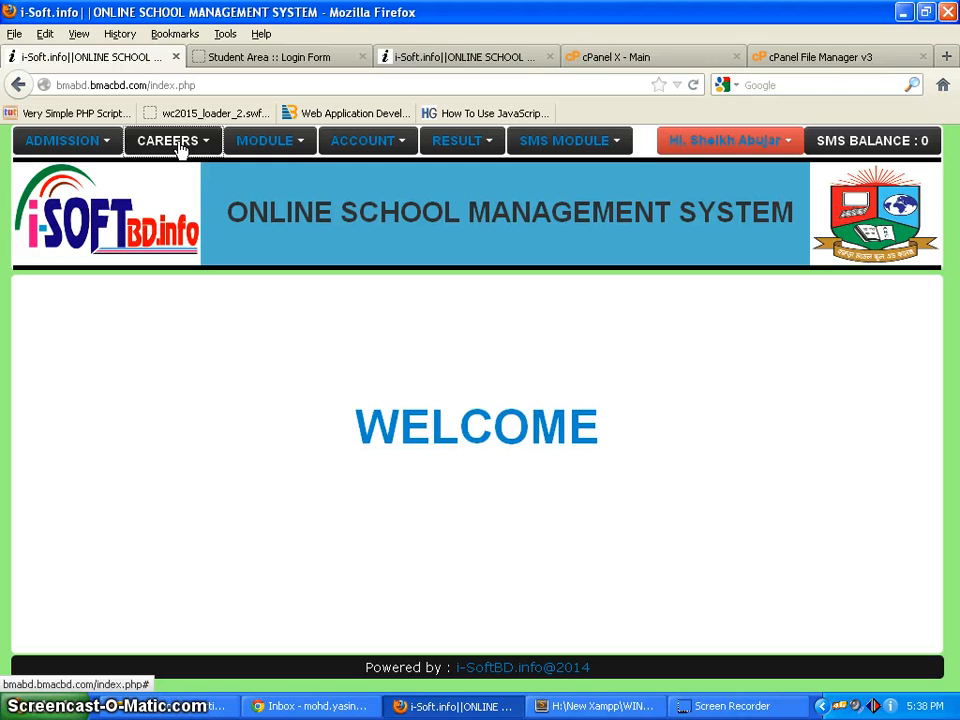
pyautogui.click(178, 152)
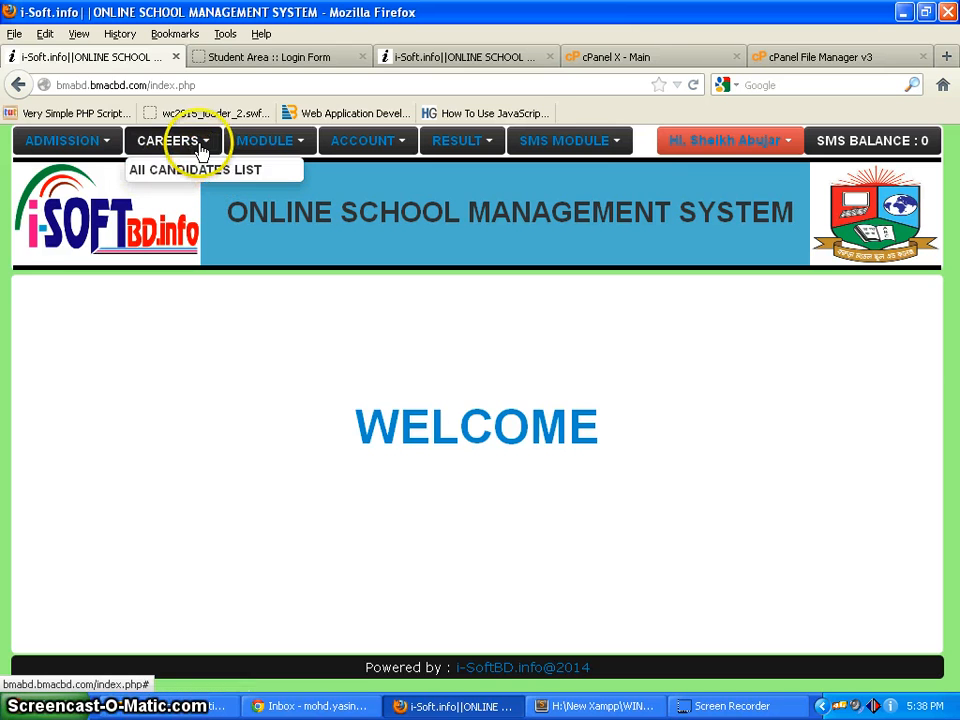
pyautogui.click(207, 143)
# Step: Examine the Module functions for adding student info, teacher profiles, attendance and home work
pyautogui.click(279, 146)
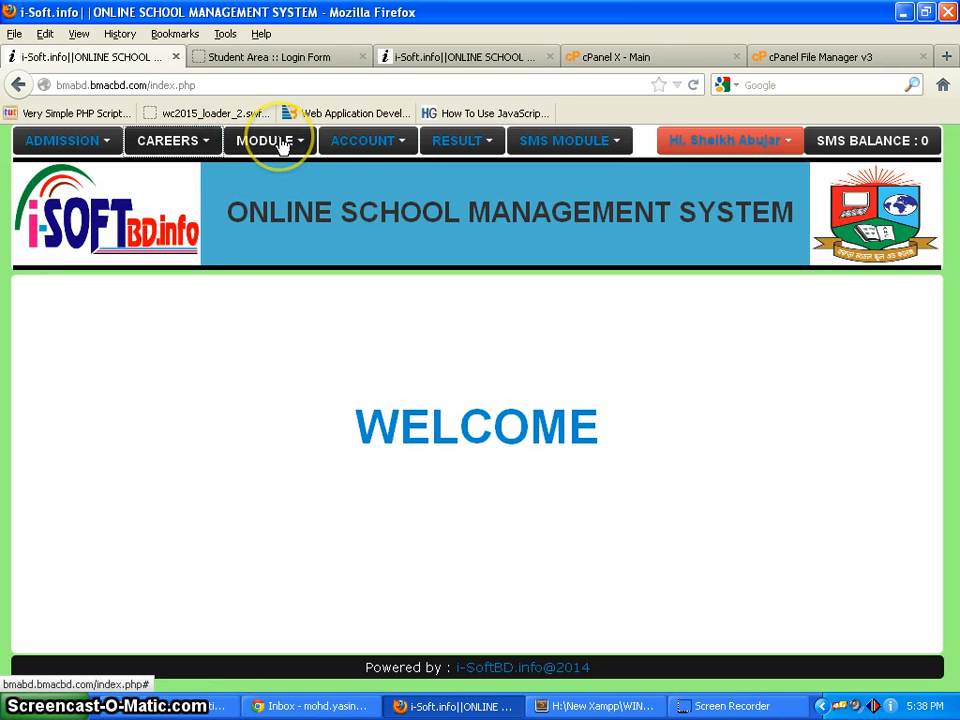
pyautogui.click(276, 143)
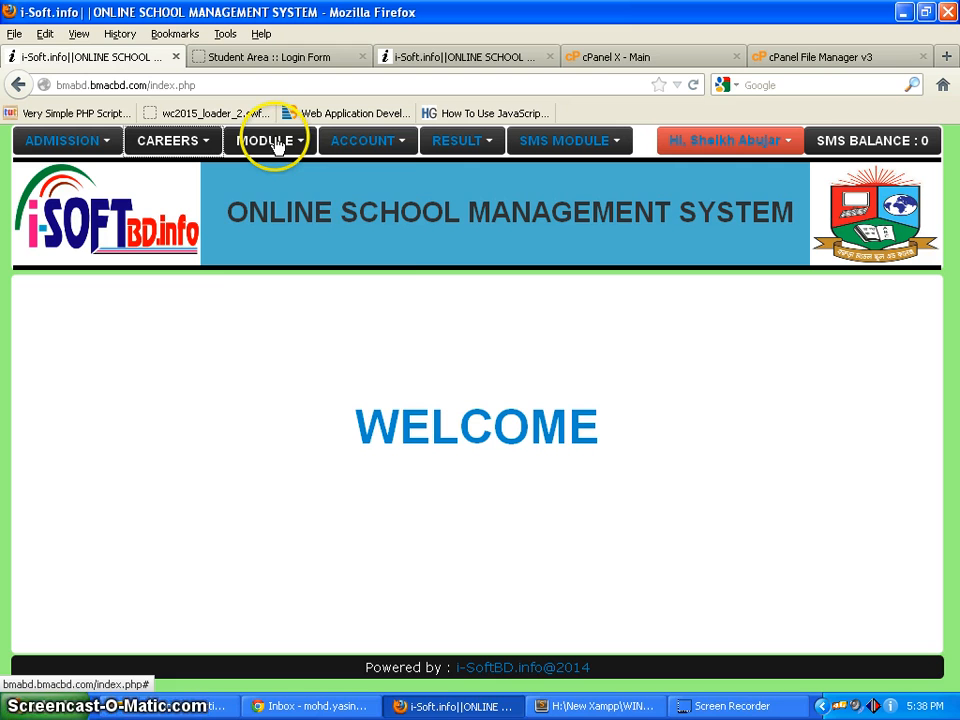
pyautogui.click(276, 143)
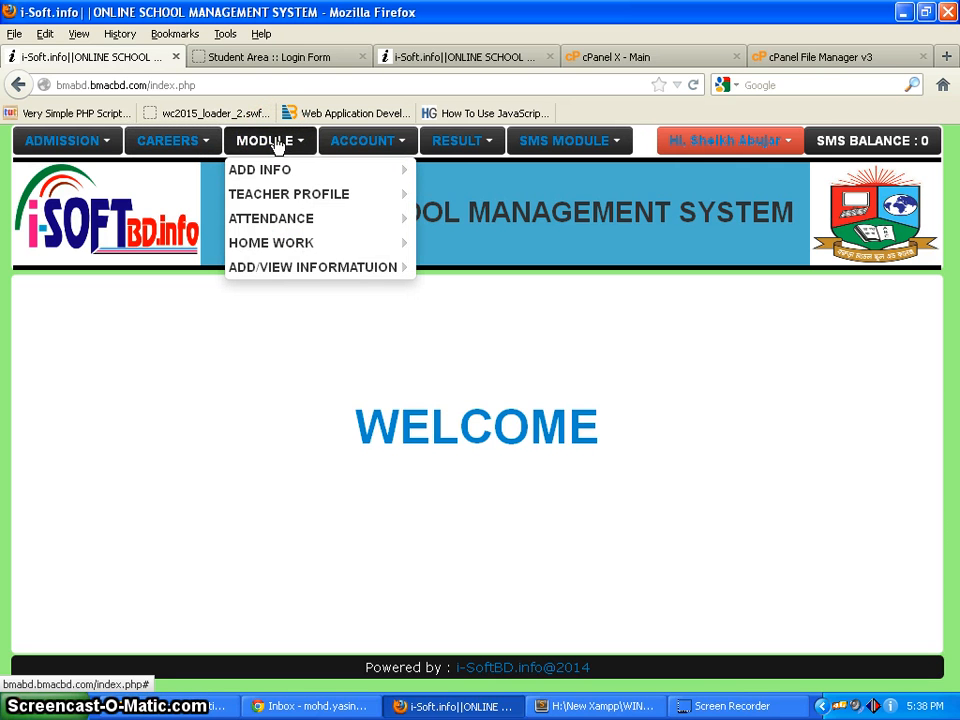
pyautogui.click(281, 173)
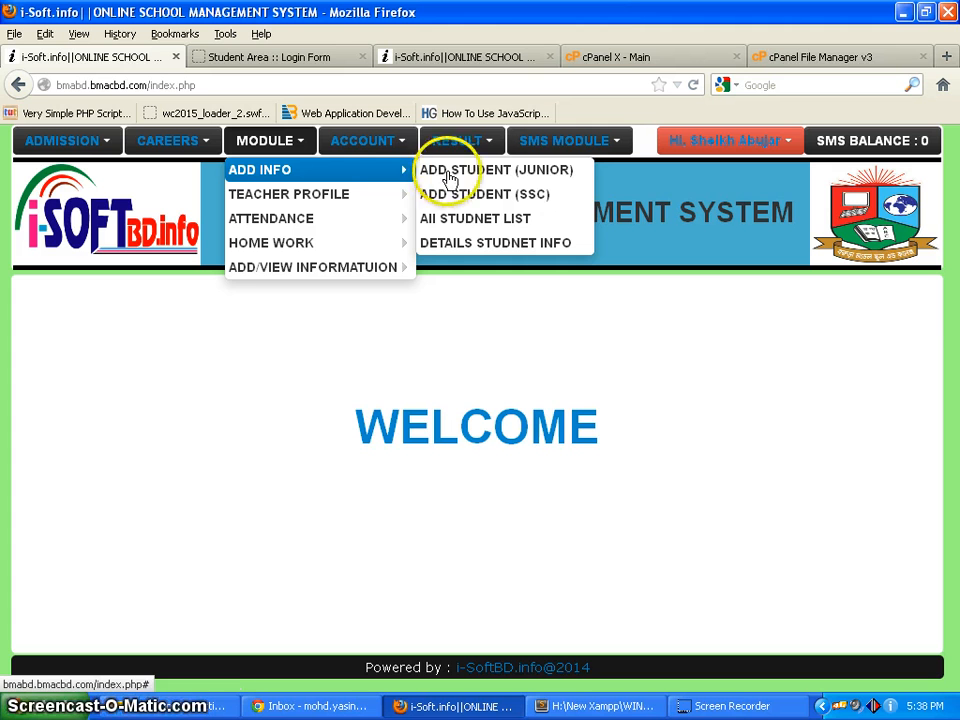
pyautogui.click(489, 184)
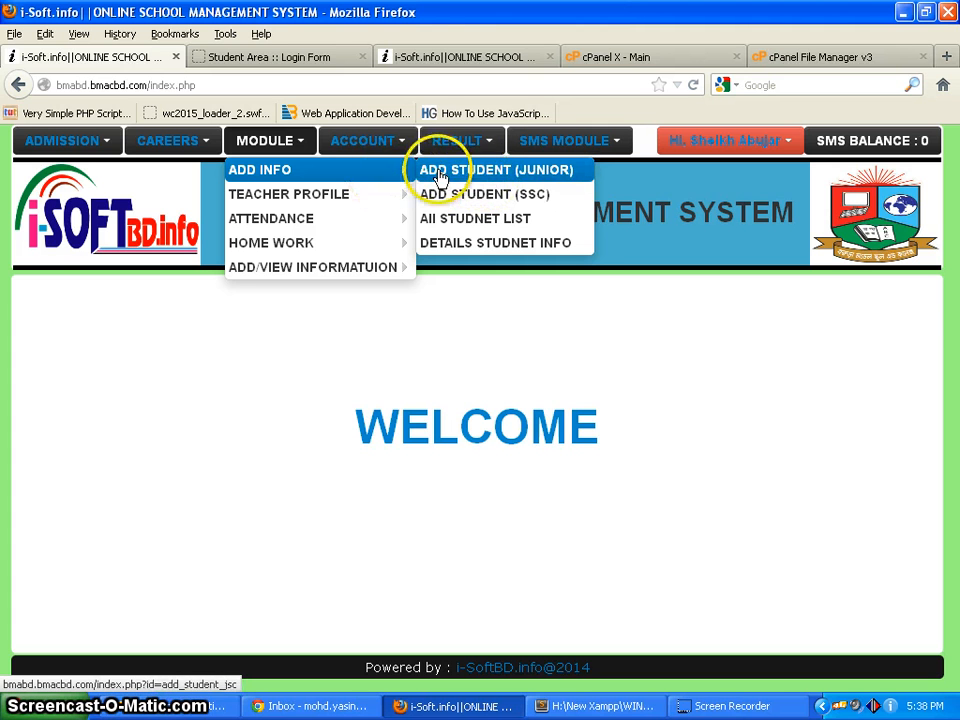
pyautogui.moveTo(396, 167)
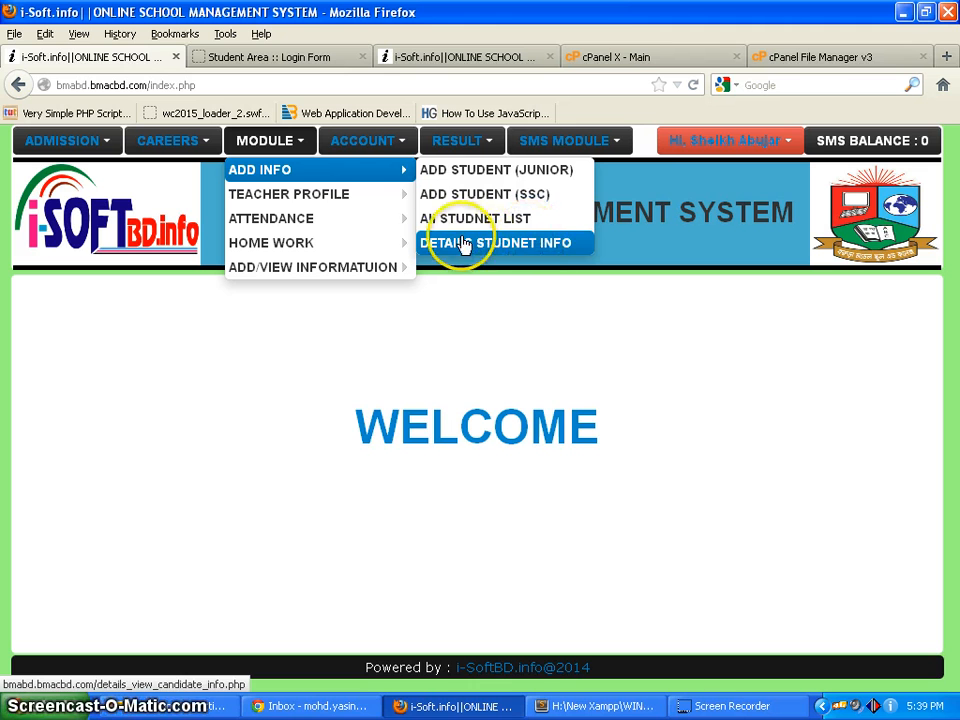
pyautogui.moveTo(340, 203)
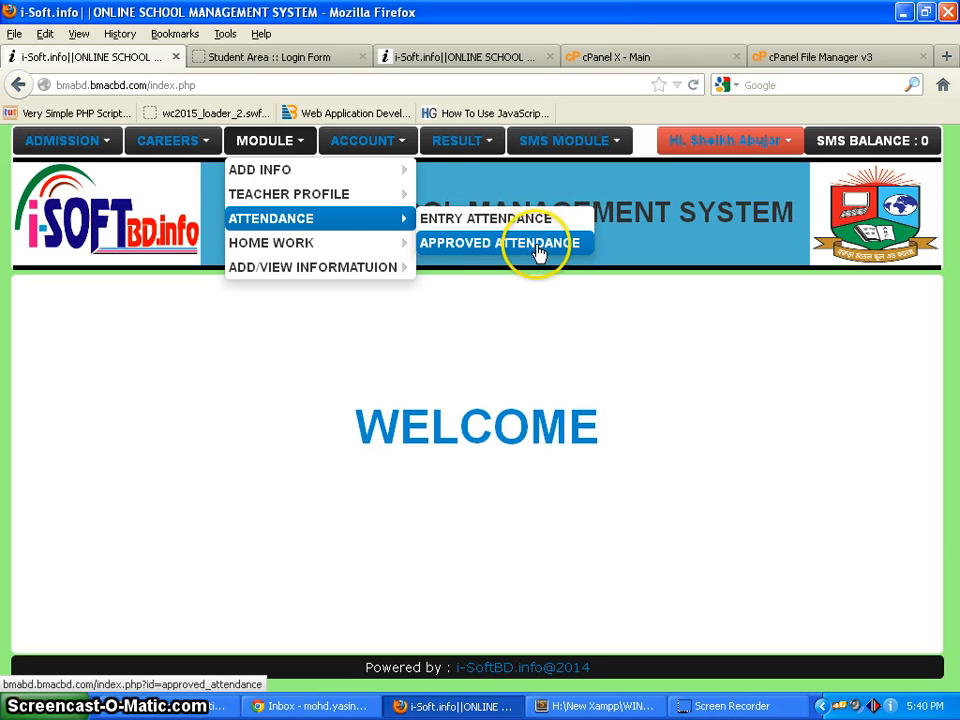
pyautogui.moveTo(344, 241)
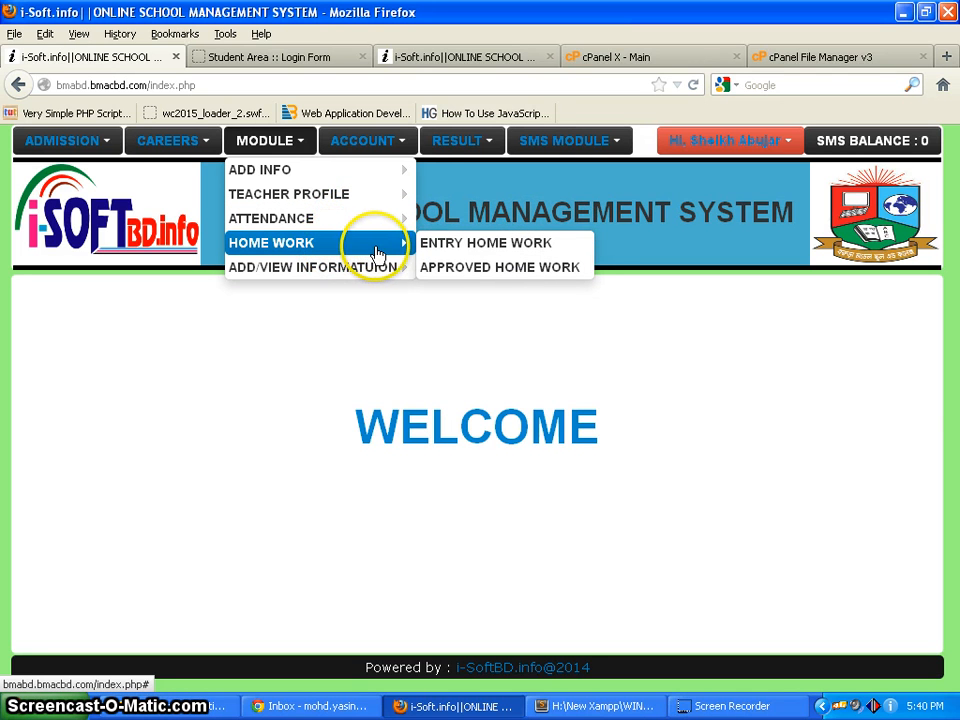
pyautogui.click(461, 245)
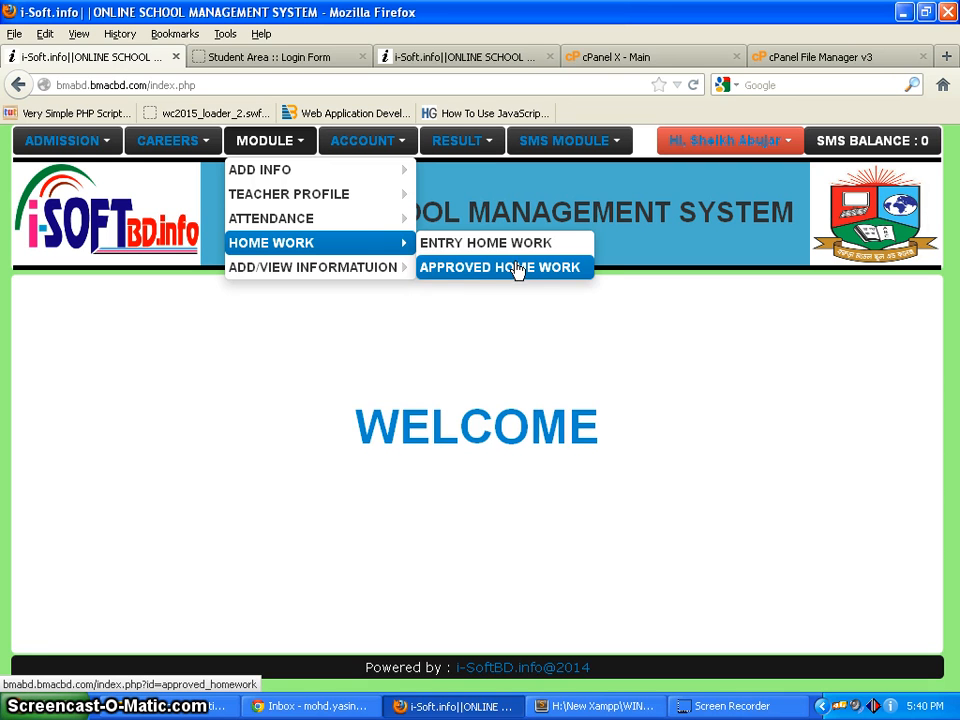
# Step: Open the Add Year page among the Module's add/view information functions
pyautogui.moveTo(311, 268)
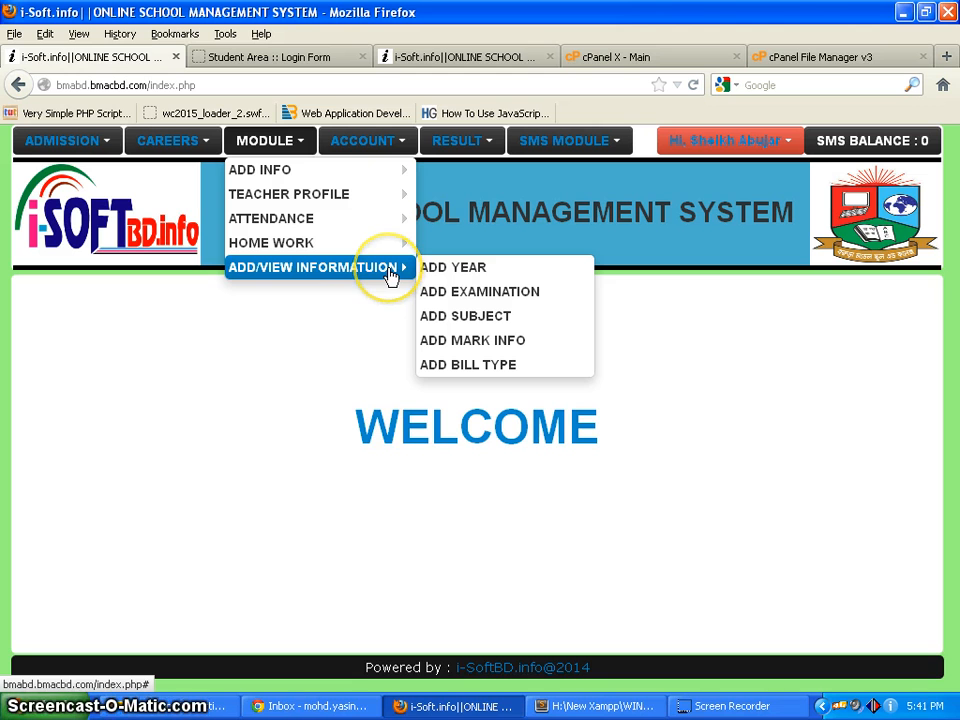
pyautogui.click(443, 278)
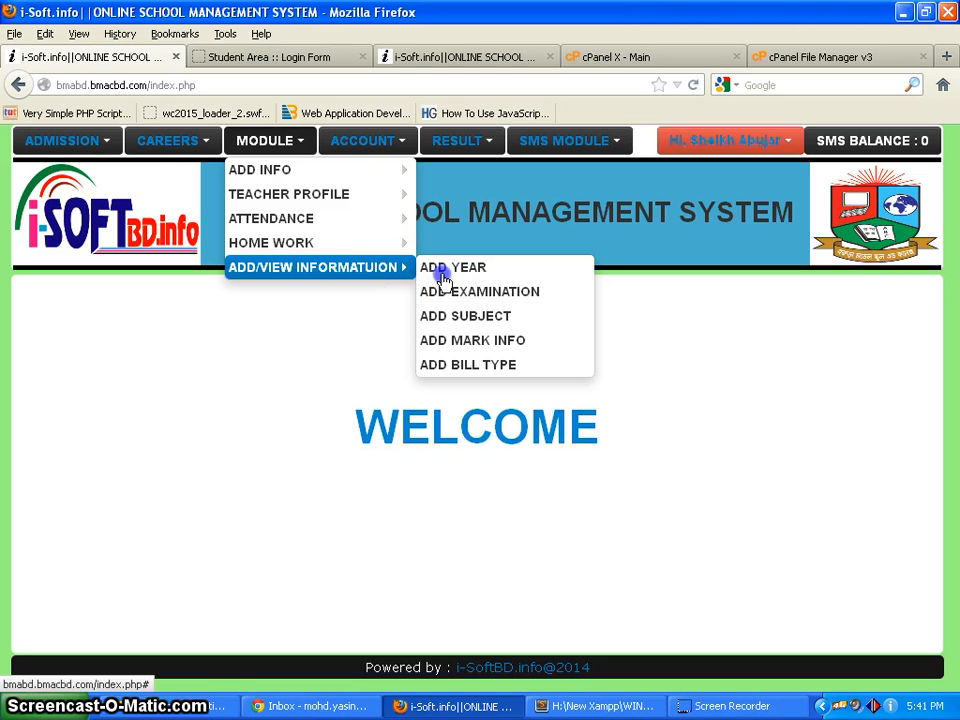
# Step: Examine the Module's add/view information functions for year, examination, subject, mark info and bill type
pyautogui.click(276, 143)
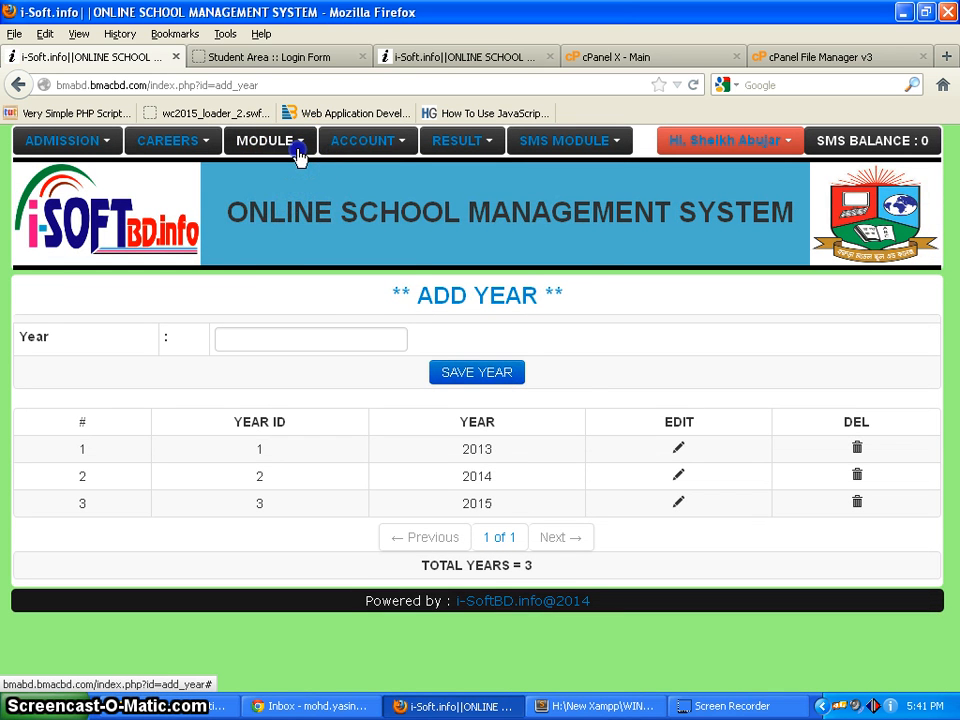
pyautogui.click(299, 150)
pyautogui.moveTo(340, 272)
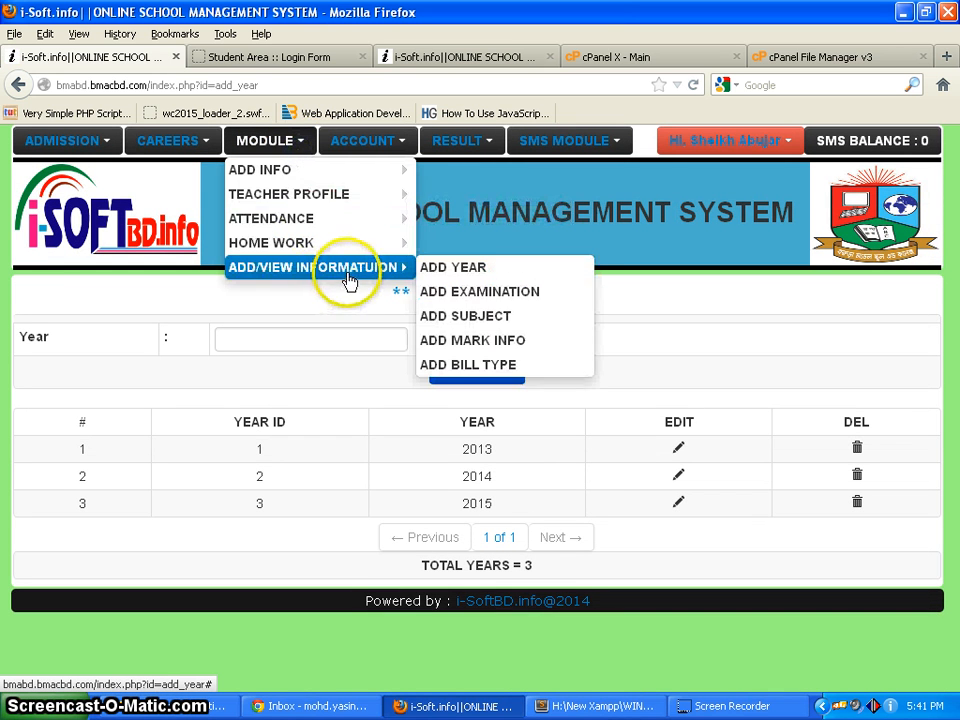
pyautogui.click(491, 279)
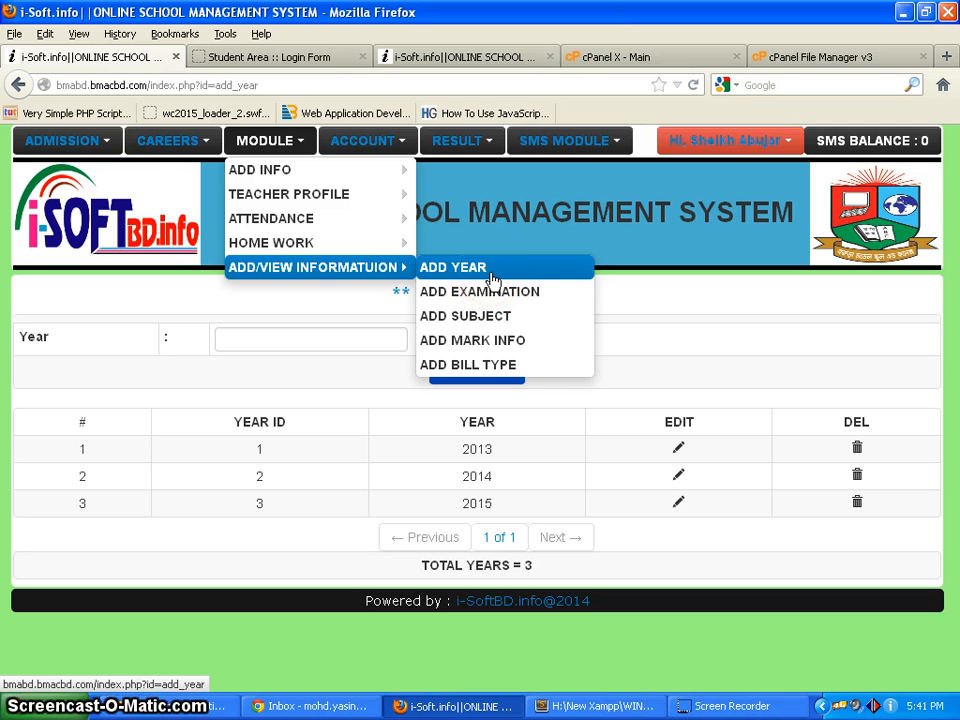
pyautogui.click(466, 274)
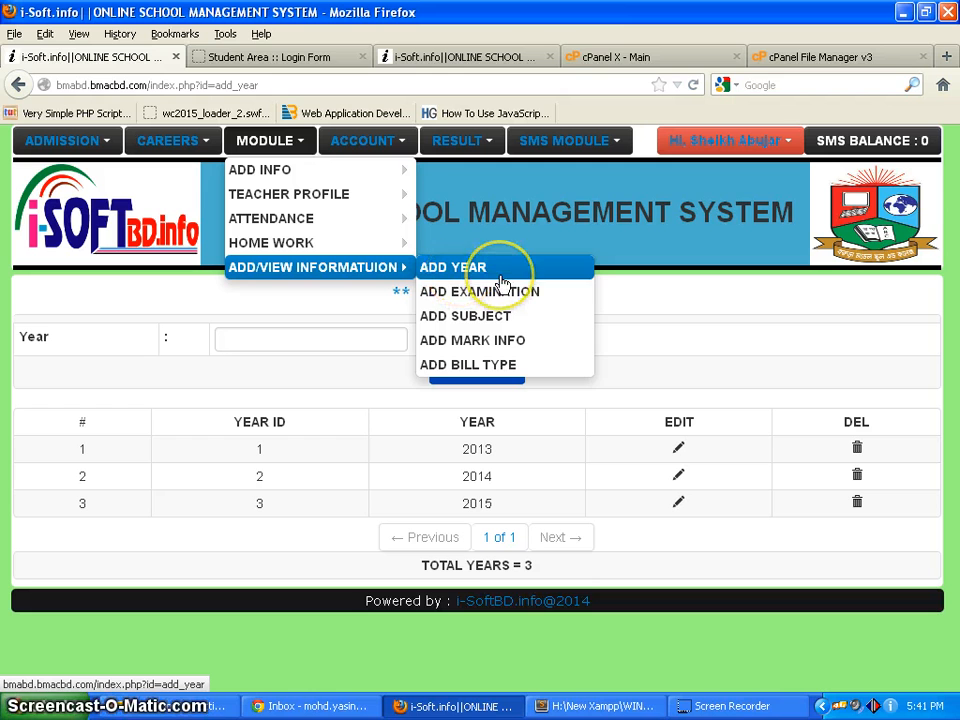
pyautogui.click(482, 287)
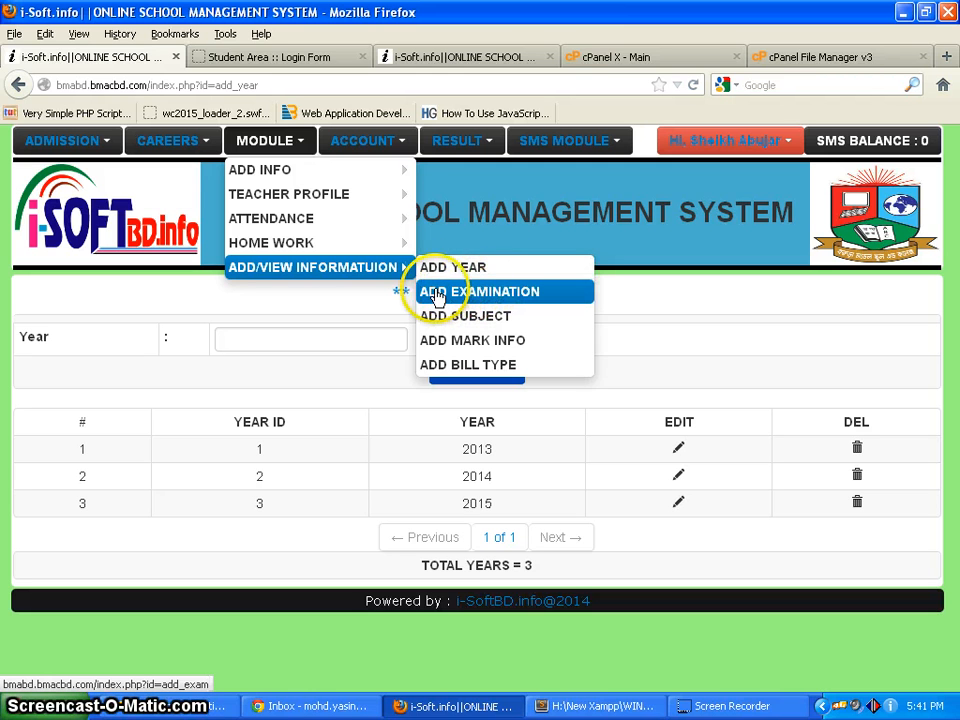
pyautogui.click(499, 300)
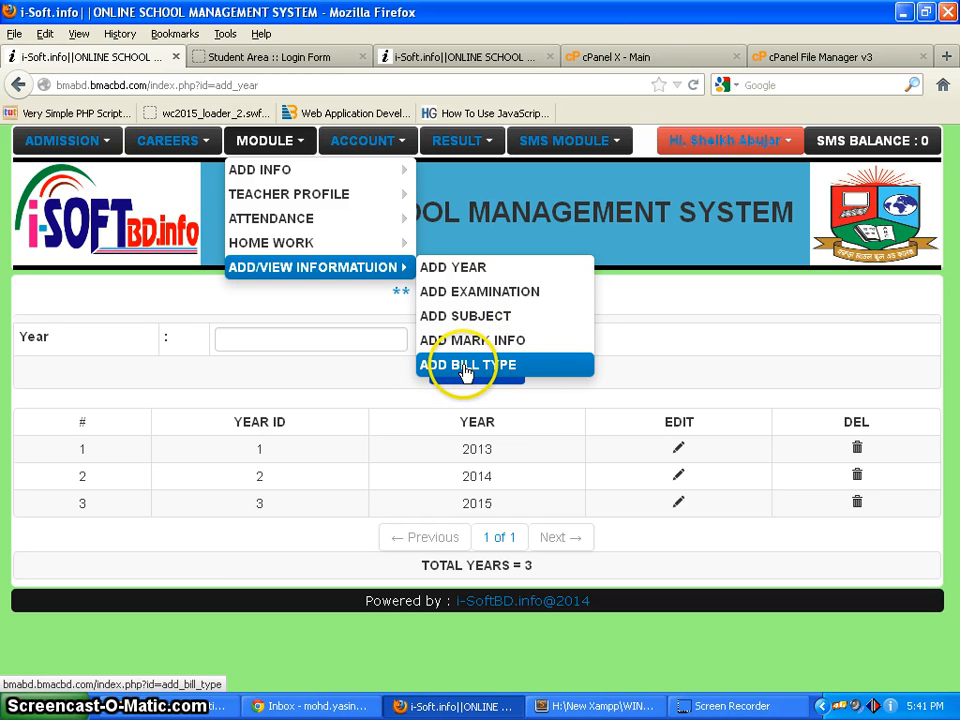
pyautogui.click(535, 371)
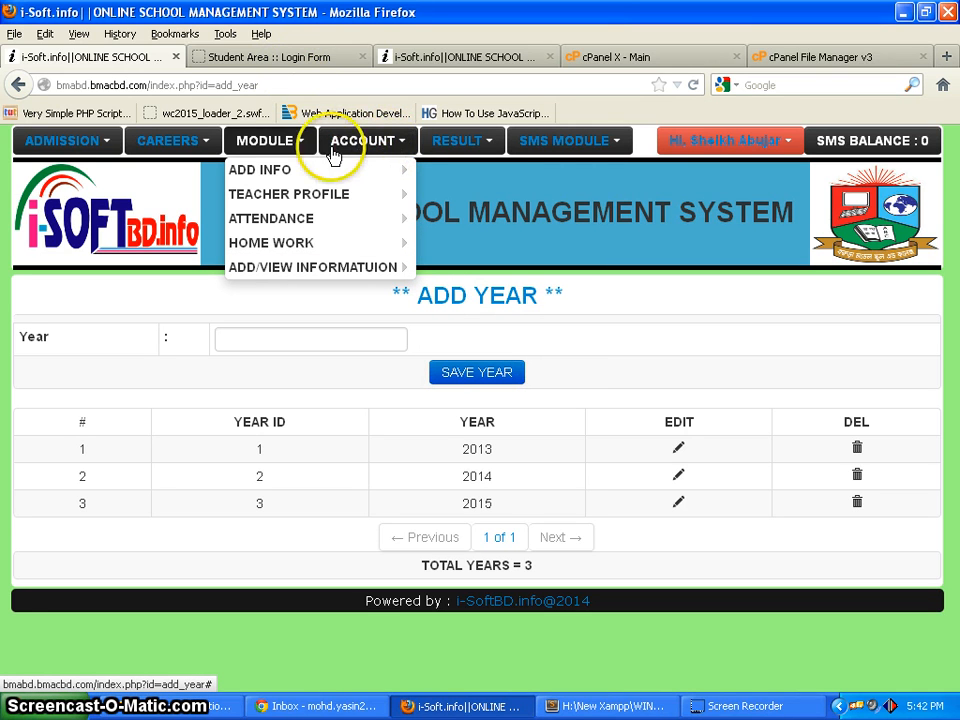
# Step: Examine the Account functions for generating tuition and other fees and for bill collection
pyautogui.click(381, 150)
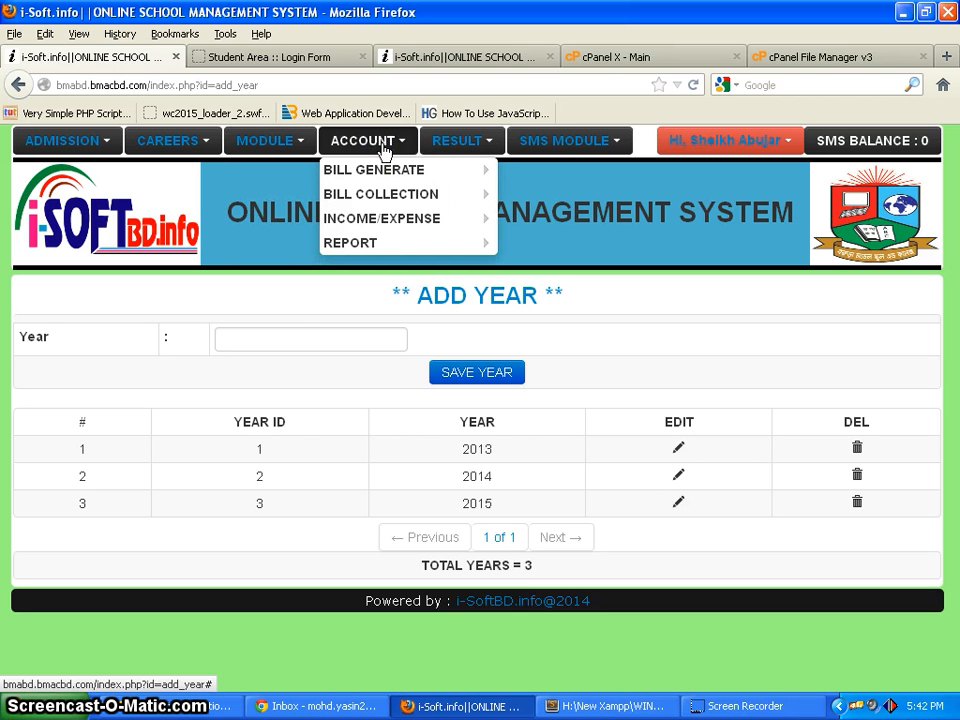
pyautogui.moveTo(372, 174)
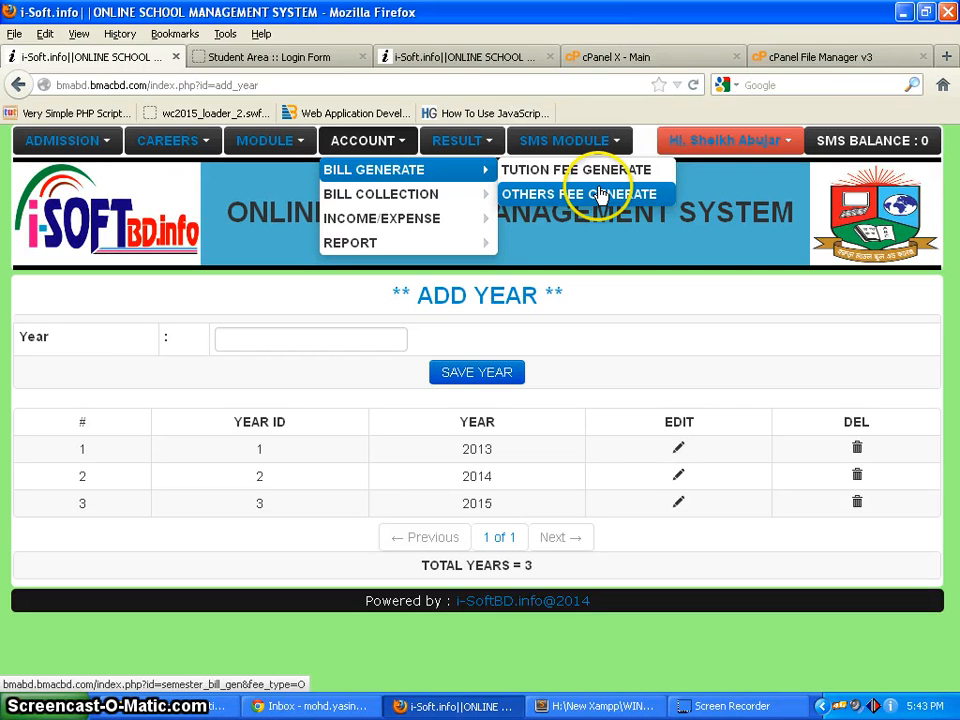
pyautogui.moveTo(430, 195)
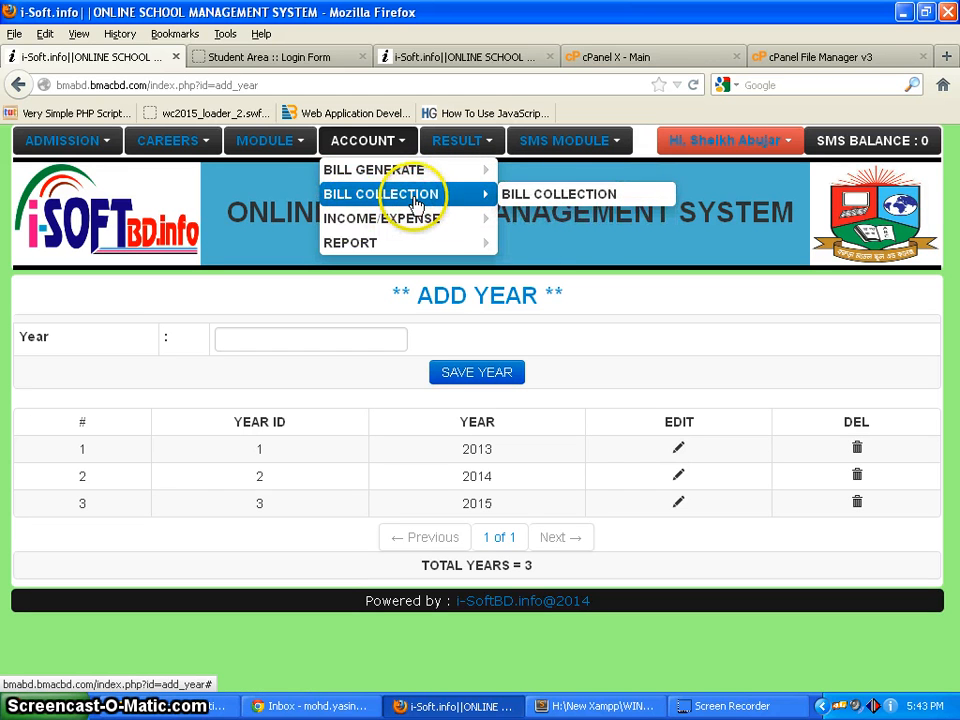
pyautogui.click(574, 204)
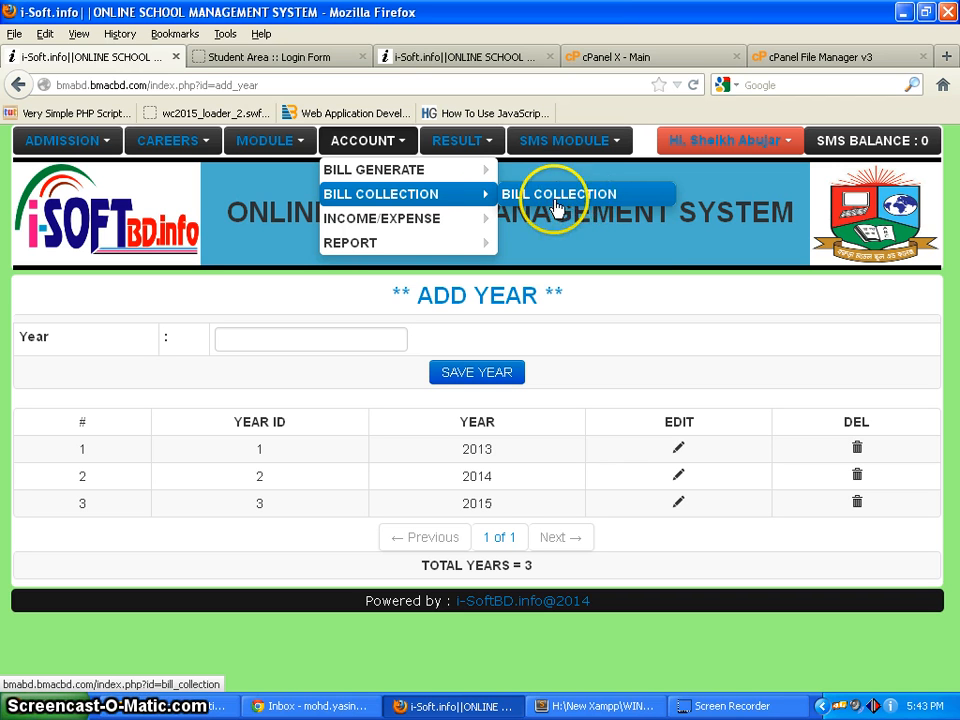
# Step: Examine the Account's income and expenditure entry functions and its reports, from income report to due report by SID
pyautogui.moveTo(435, 220)
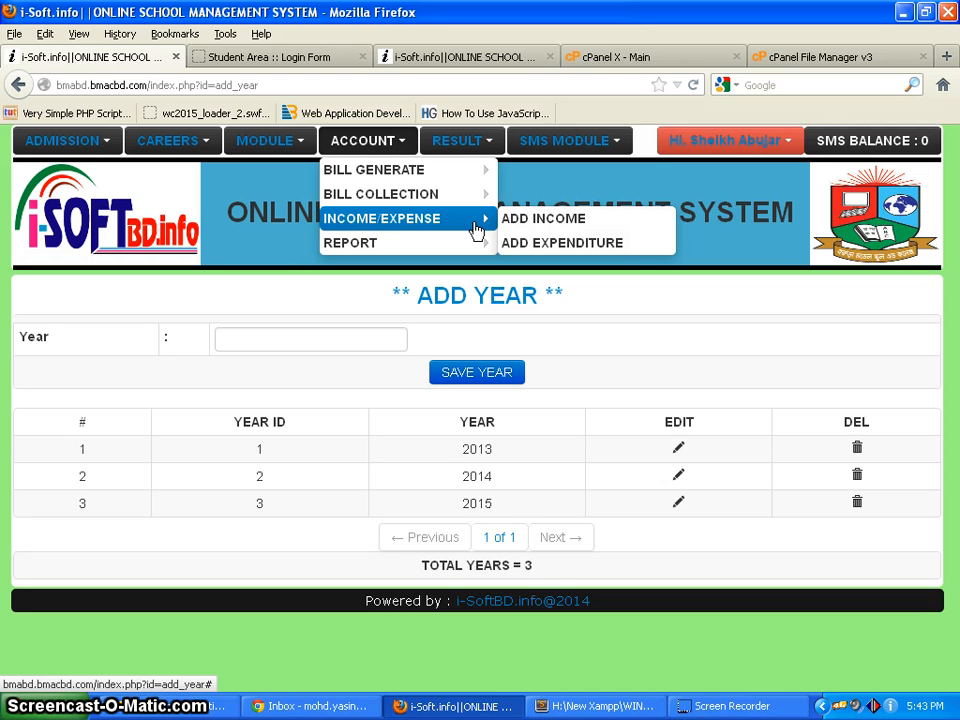
pyautogui.click(630, 218)
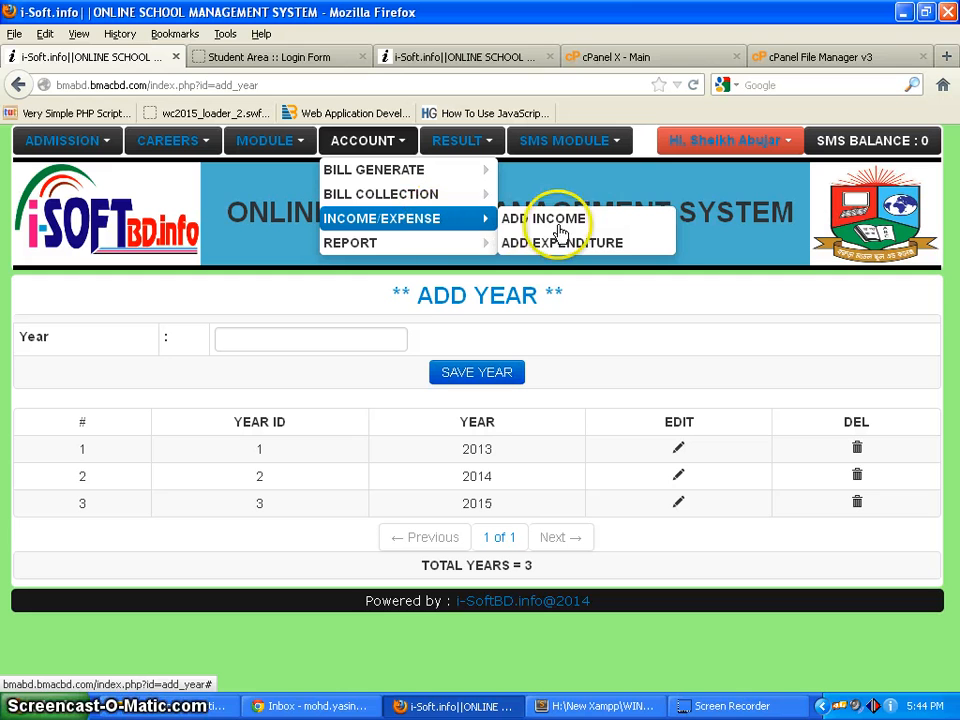
pyautogui.moveTo(466, 200)
pyautogui.moveTo(471, 223)
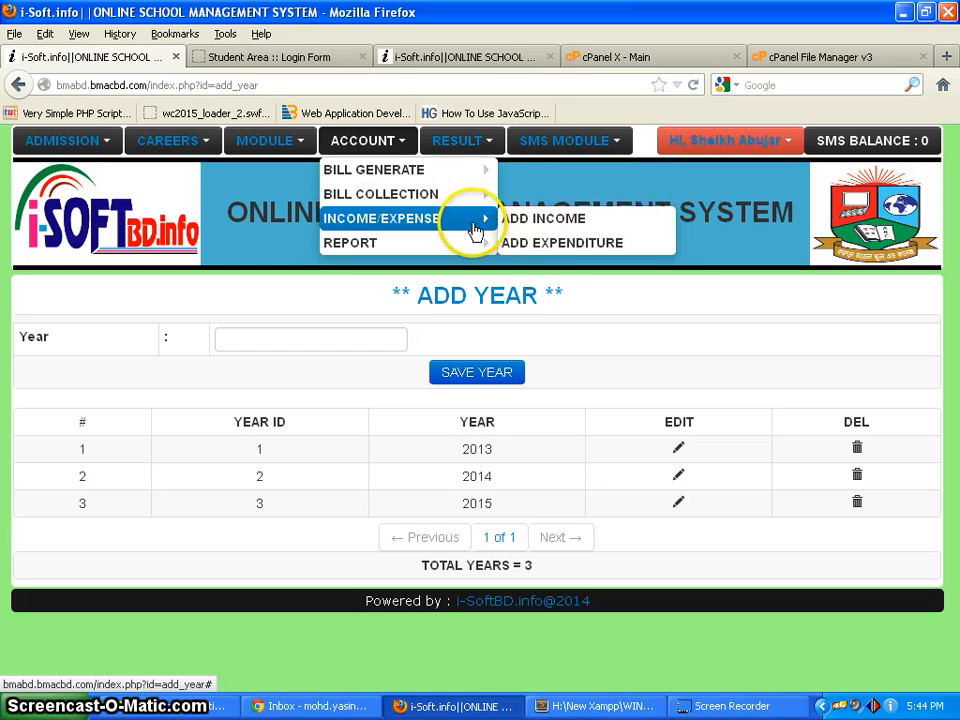
pyautogui.click(568, 229)
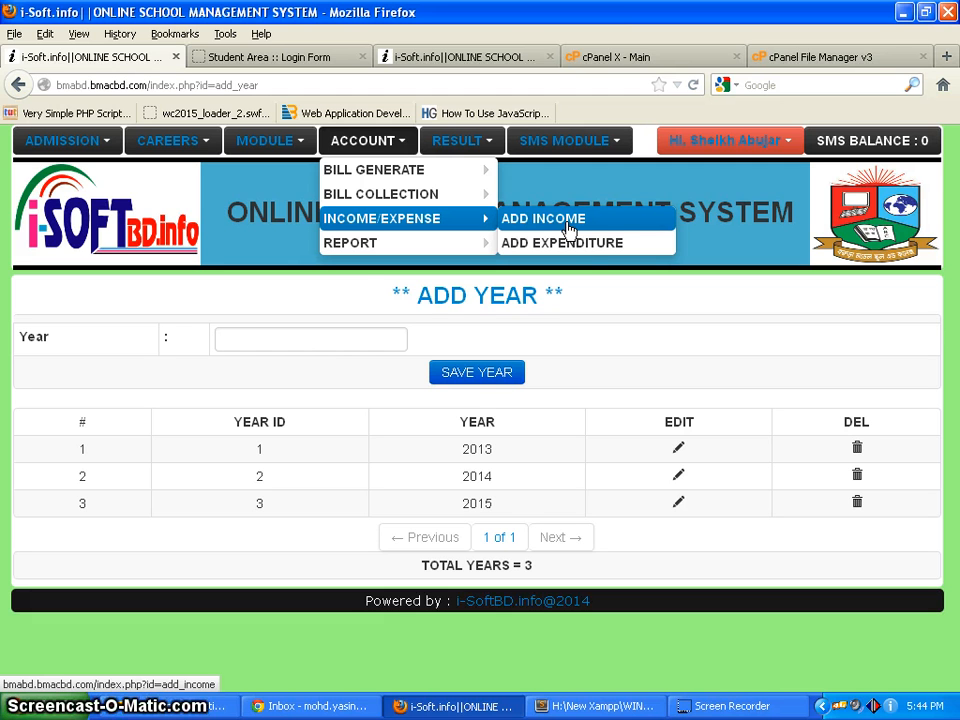
pyautogui.click(592, 224)
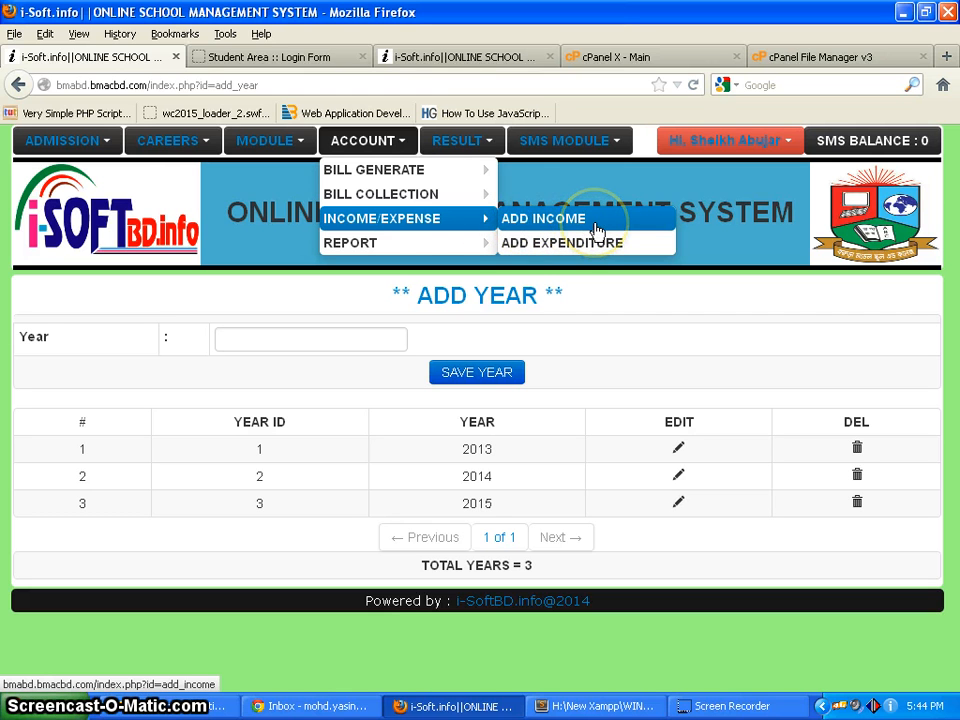
pyautogui.moveTo(428, 248)
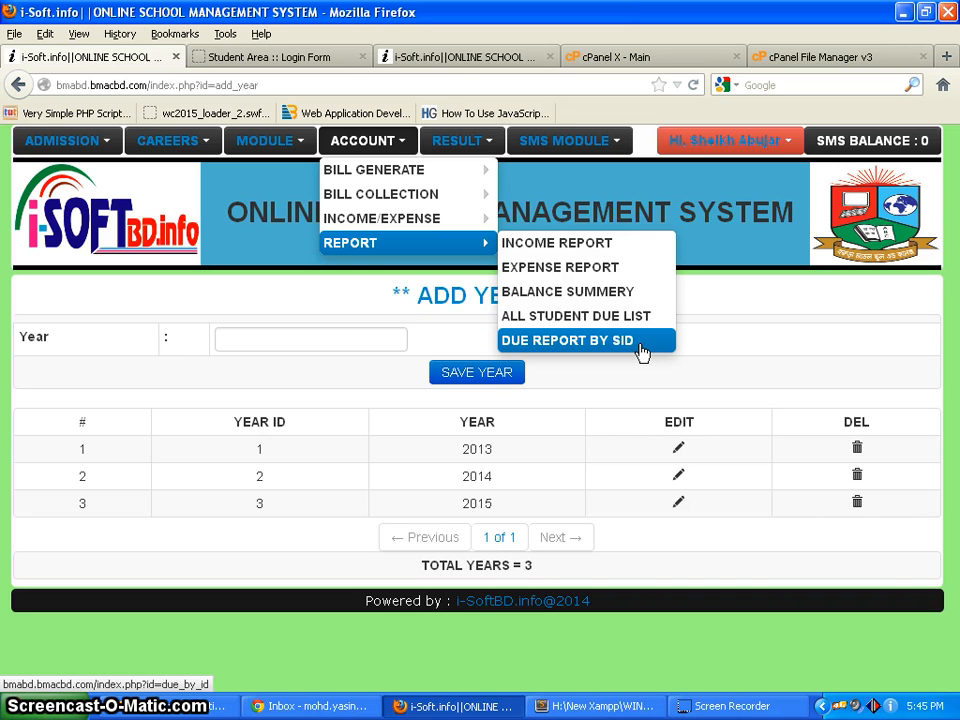
# Step: Examine the Result functions for marks entry and for reports such as result sheet, result card print and tabulation sheet
pyautogui.click(485, 146)
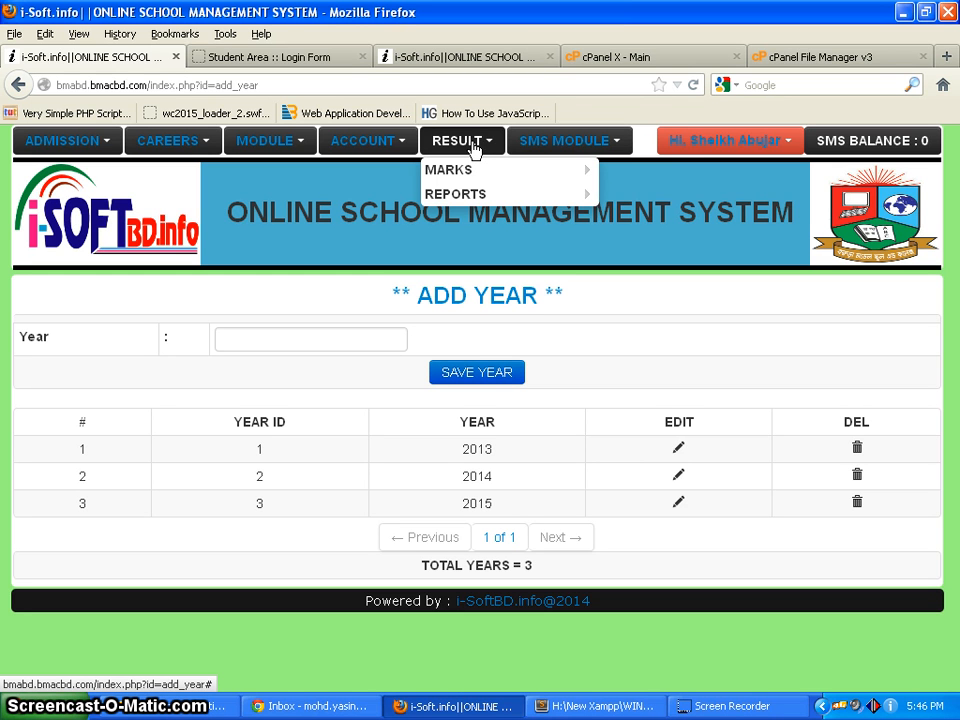
pyautogui.moveTo(476, 172)
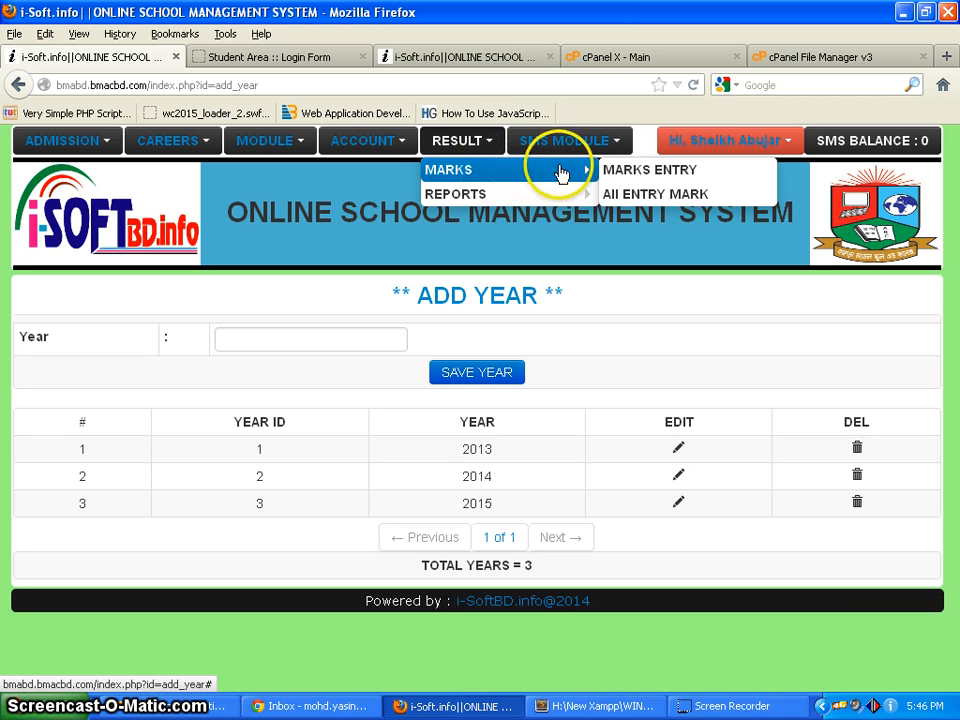
pyautogui.click(683, 172)
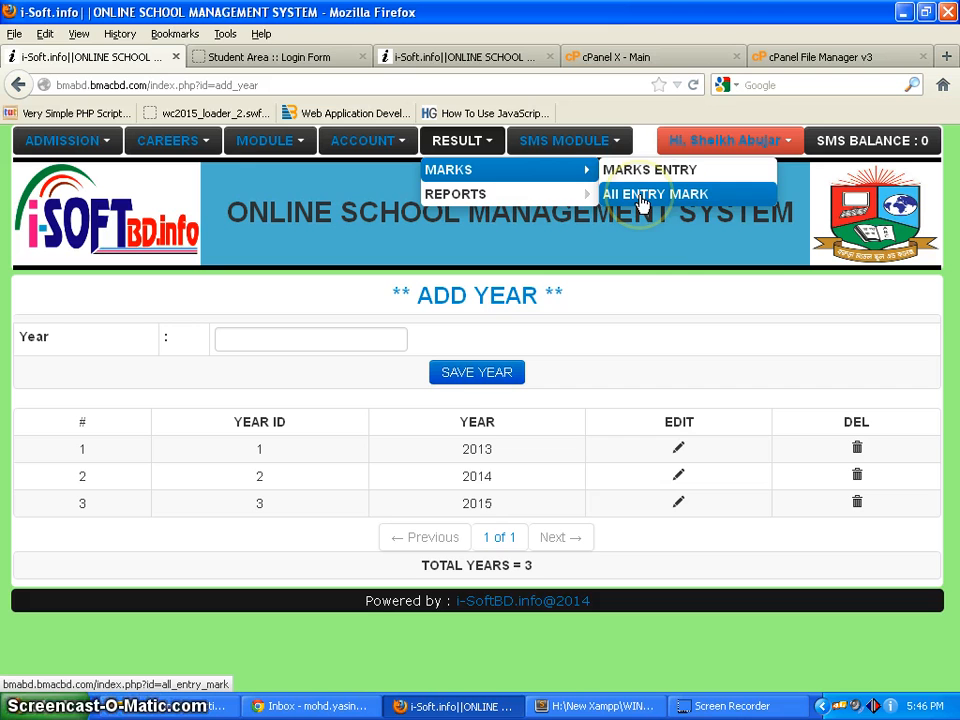
pyautogui.moveTo(563, 206)
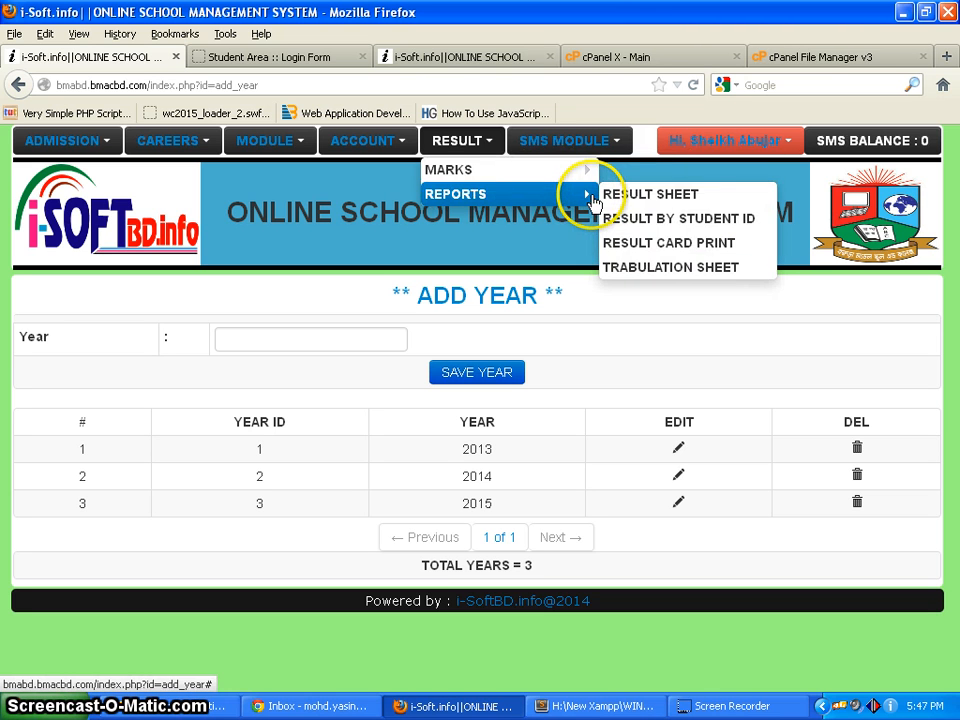
pyautogui.click(721, 193)
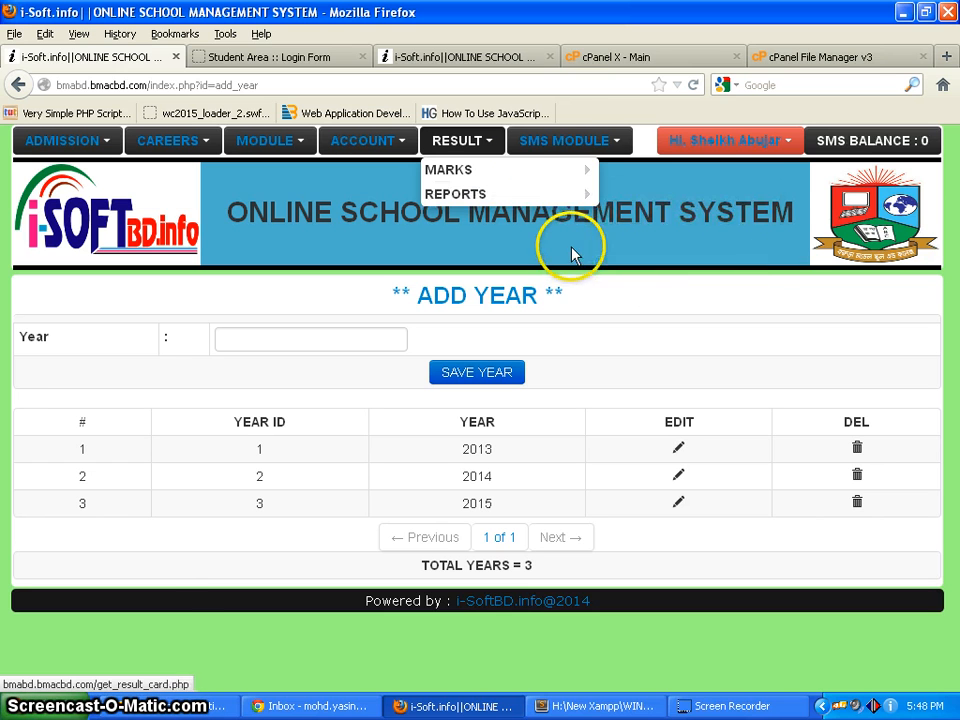
# Step: Examine the SMS Module's notice functions, from manual and year-wise sending to due notices
pyautogui.click(573, 142)
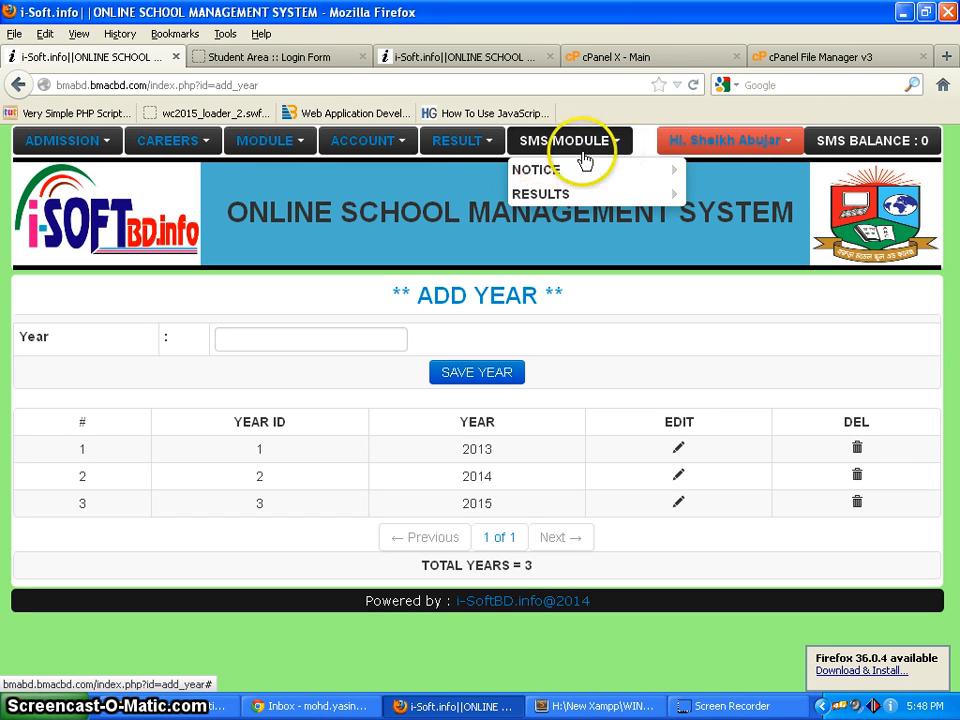
pyautogui.moveTo(557, 172)
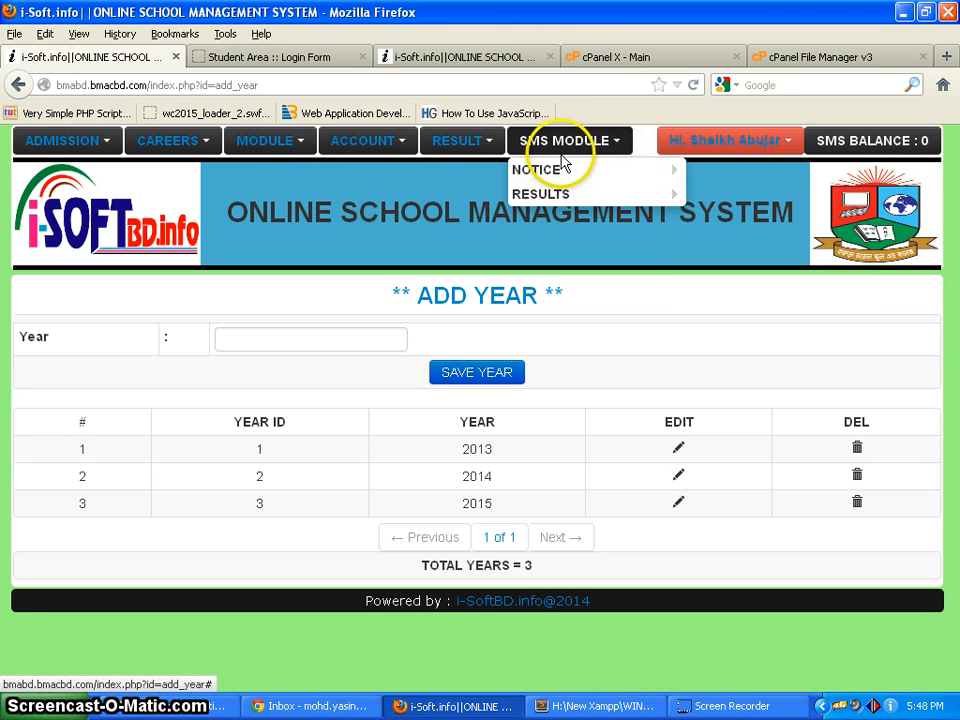
pyautogui.click(574, 147)
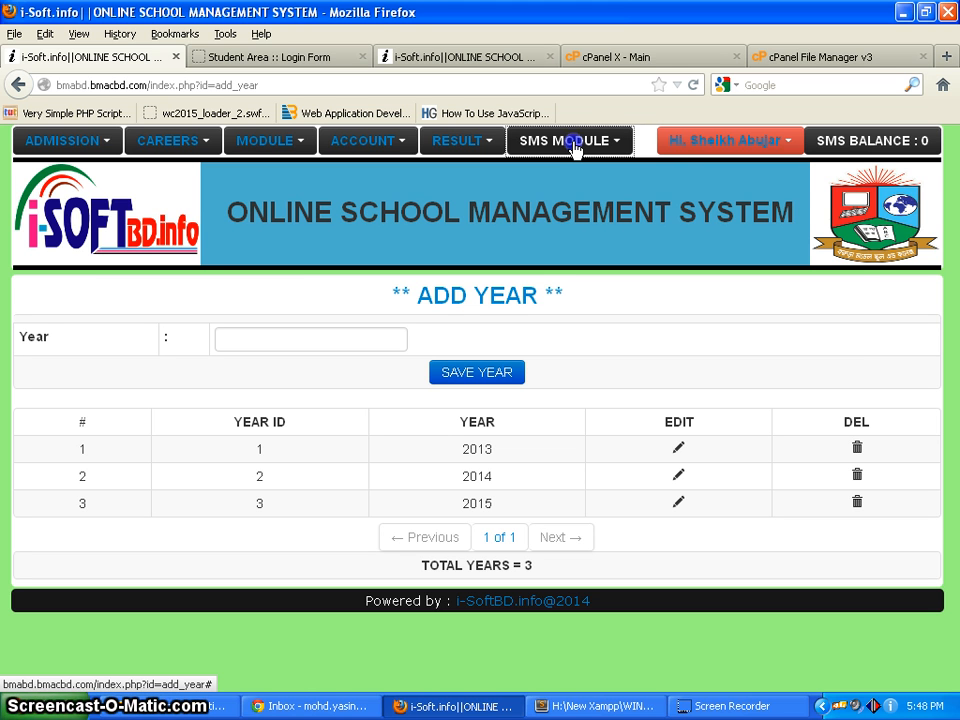
pyautogui.click(574, 149)
pyautogui.moveTo(574, 171)
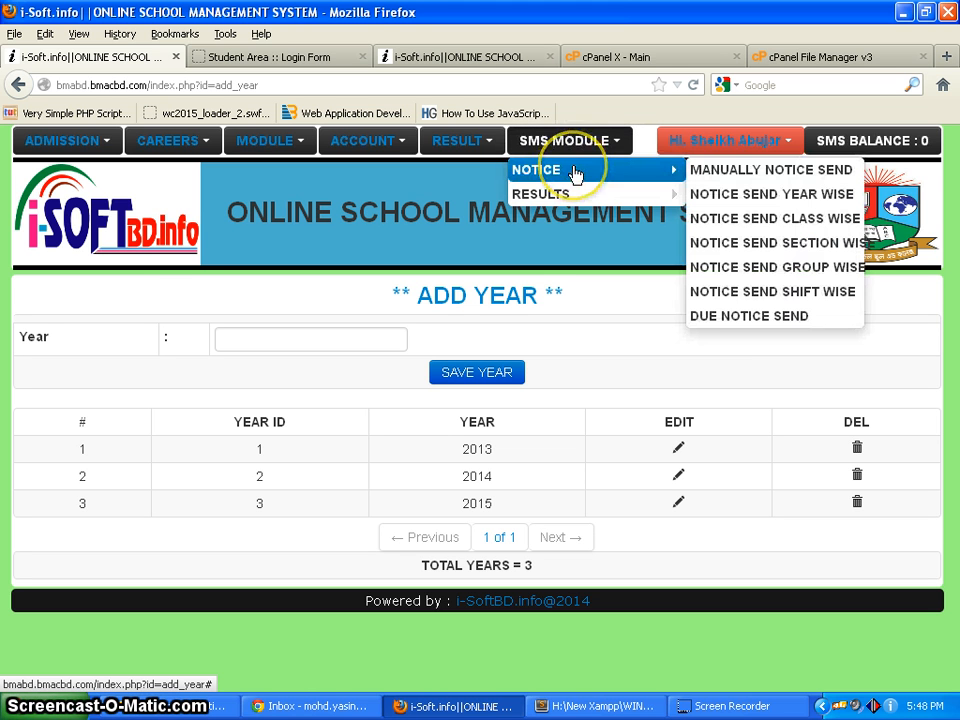